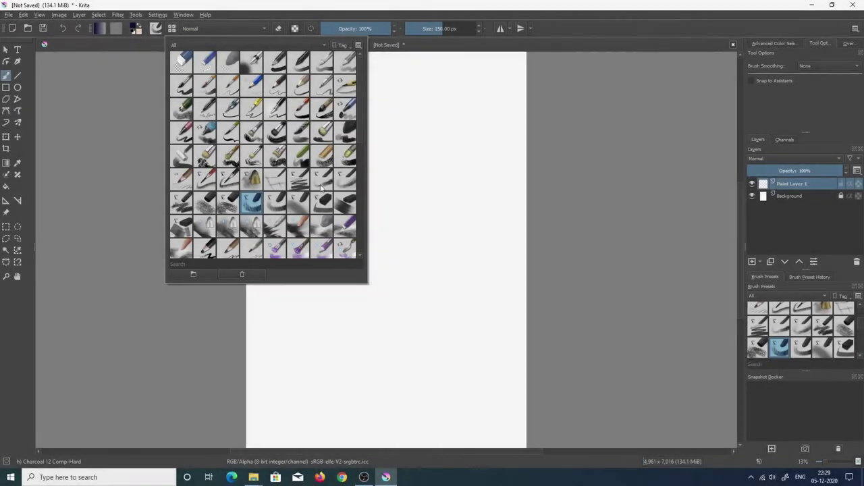
Sketch the head oval in willow charcoal, darken the jaw and chin, and hatch the hair.
{"action": "left_click_drag", "start_coordinate": [407, 126], "coordinate": [378, 146]}
{"action": "mouse_move", "coordinate": [366, 105]}
{"action": "left_mouse_down"}
{"action": "mouse_move", "coordinate": [351, 101]}
{"action": "mouse_move", "coordinate": [333, 143]}
{"action": "mouse_move", "coordinate": [369, 135]}
{"action": "mouse_move", "coordinate": [362, 170]}
{"action": "mouse_move", "coordinate": [343, 177]}
{"action": "left_mouse_up"}
{"action": "mouse_move", "coordinate": [320, 135]}
{"action": "left_mouse_down"}
{"action": "mouse_move", "coordinate": [348, 131]}
{"action": "mouse_move", "coordinate": [356, 111]}
{"action": "mouse_move", "coordinate": [368, 129]}
{"action": "left_mouse_up"}
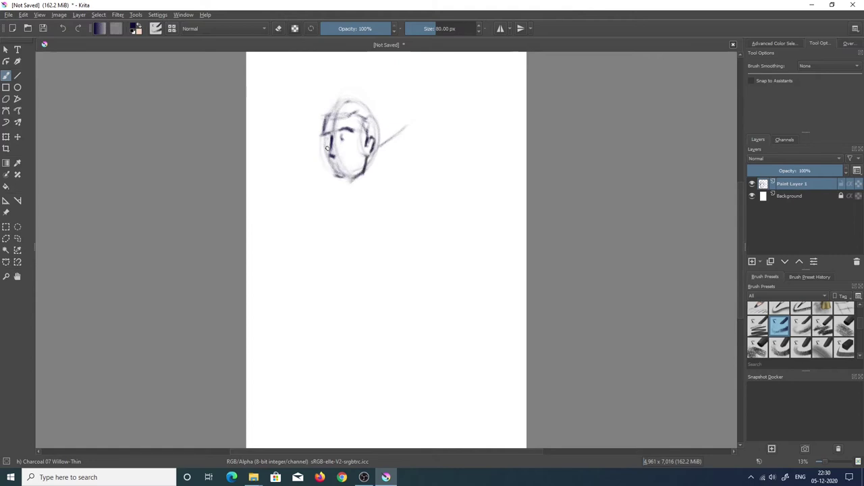
{"action": "left_click_drag", "start_coordinate": [327, 157], "coordinate": [351, 178]}
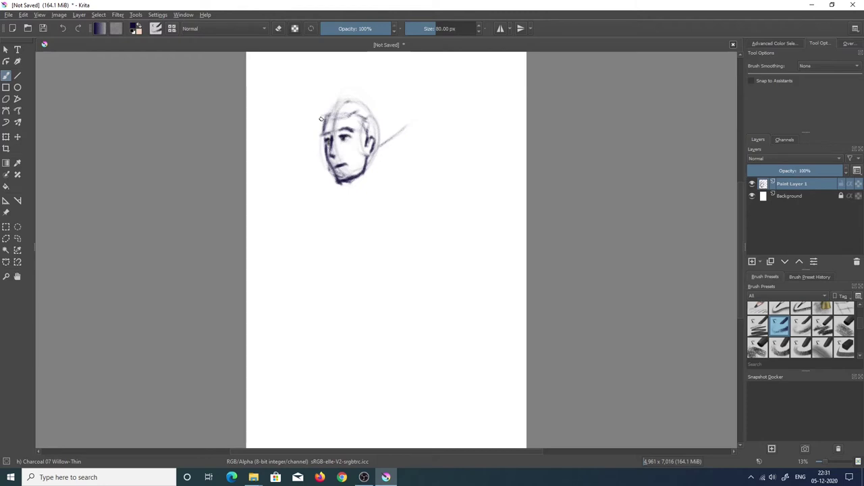
{"action": "mouse_move", "coordinate": [328, 107]}
{"action": "left_mouse_down"}
{"action": "mouse_move", "coordinate": [340, 95]}
{"action": "mouse_move", "coordinate": [385, 113]}
{"action": "left_mouse_up"}
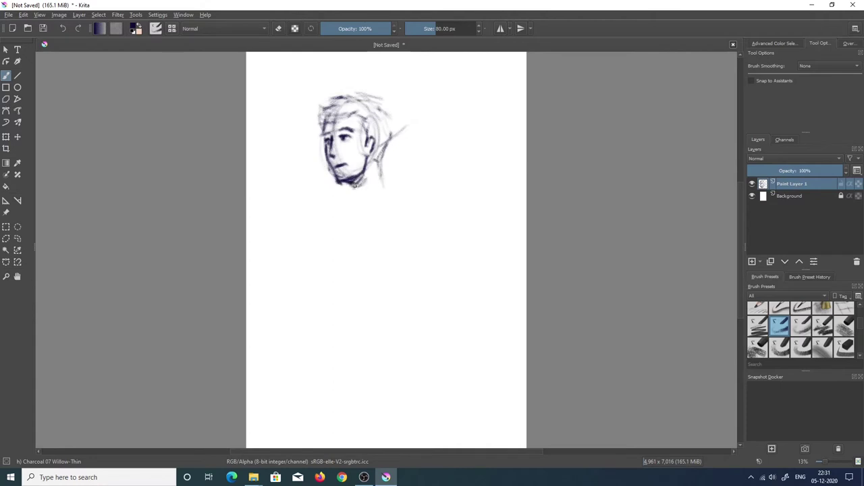
{"action": "mouse_move", "coordinate": [354, 185]}
{"action": "left_mouse_down"}
{"action": "mouse_move", "coordinate": [359, 195]}
{"action": "mouse_move", "coordinate": [440, 206]}
{"action": "left_mouse_up"}
Draw the shoulder line, both torso sides, the right arm outline and the left hand.
{"action": "left_click_drag", "start_coordinate": [364, 95], "coordinate": [390, 120]}
{"action": "left_click_drag", "start_coordinate": [329, 216], "coordinate": [331, 253]}
{"action": "left_click_drag", "start_coordinate": [428, 228], "coordinate": [407, 278]}
{"action": "mouse_move", "coordinate": [412, 186]}
{"action": "left_mouse_down"}
{"action": "mouse_move", "coordinate": [432, 203]}
{"action": "mouse_move", "coordinate": [438, 253]}
{"action": "left_mouse_up"}
{"action": "left_click_drag", "start_coordinate": [435, 201], "coordinate": [455, 237]}
{"action": "mouse_move", "coordinate": [329, 210]}
{"action": "left_mouse_down"}
{"action": "mouse_move", "coordinate": [312, 283]}
{"action": "mouse_move", "coordinate": [328, 295]}
{"action": "left_mouse_up"}
{"action": "left_click_drag", "start_coordinate": [331, 247], "coordinate": [347, 340]}
Add the right arm lines, rework the left hand and legs, and draw the shirt hem.
{"action": "left_click_drag", "start_coordinate": [457, 234], "coordinate": [468, 260]}
{"action": "left_click_drag", "start_coordinate": [432, 243], "coordinate": [449, 292]}
{"action": "mouse_move", "coordinate": [433, 251]}
{"action": "left_mouse_down"}
{"action": "mouse_move", "coordinate": [437, 265]}
{"action": "mouse_move", "coordinate": [476, 281]}
{"action": "left_mouse_up"}
{"action": "mouse_move", "coordinate": [310, 308]}
{"action": "left_mouse_down"}
{"action": "mouse_move", "coordinate": [292, 401]}
{"action": "mouse_move", "coordinate": [324, 316]}
{"action": "left_mouse_up"}
{"action": "left_click_drag", "start_coordinate": [338, 314], "coordinate": [341, 360]}
{"action": "left_click_drag", "start_coordinate": [341, 331], "coordinate": [315, 405]}
{"action": "mouse_move", "coordinate": [341, 346]}
{"action": "left_mouse_down"}
{"action": "mouse_move", "coordinate": [365, 368]}
{"action": "mouse_move", "coordinate": [395, 372]}
{"action": "left_mouse_up"}
{"action": "left_click_drag", "start_coordinate": [432, 265], "coordinate": [439, 362]}
{"action": "left_click_drag", "start_coordinate": [351, 370], "coordinate": [441, 365]}
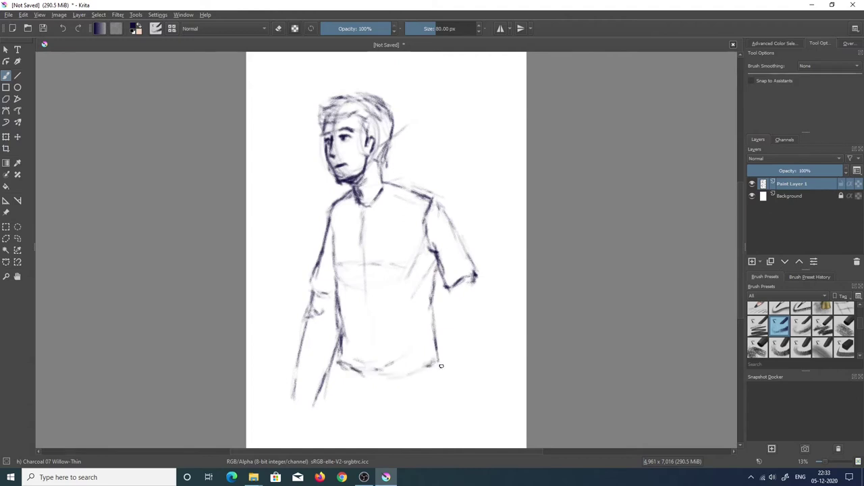
Darken the right arm and forearm edges, and hatch the right and lower shirt.
{"action": "left_click_drag", "start_coordinate": [477, 282], "coordinate": [482, 297]}
{"action": "left_click_drag", "start_coordinate": [431, 254], "coordinate": [461, 340]}
{"action": "left_click_drag", "start_coordinate": [455, 304], "coordinate": [470, 373]}
{"action": "left_click_drag", "start_coordinate": [475, 296], "coordinate": [485, 407]}
{"action": "left_click_drag", "start_coordinate": [487, 320], "coordinate": [488, 396]}
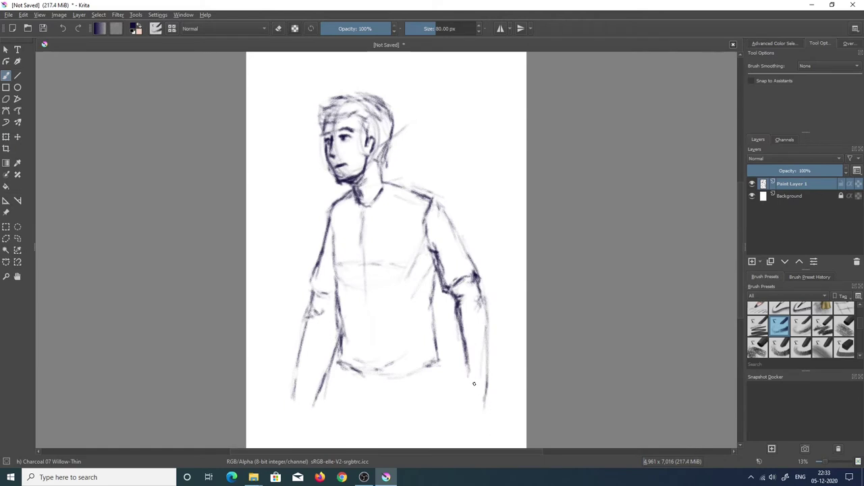
{"action": "left_click_drag", "start_coordinate": [415, 241], "coordinate": [406, 260]}
{"action": "left_click_drag", "start_coordinate": [434, 264], "coordinate": [397, 334]}
{"action": "mouse_move", "coordinate": [430, 304]}
{"action": "left_mouse_down"}
{"action": "mouse_move", "coordinate": [444, 362]}
{"action": "mouse_move", "coordinate": [336, 384]}
{"action": "left_mouse_up"}
{"action": "left_click_drag", "start_coordinate": [443, 362], "coordinate": [375, 385]}
Define the right shoulder seam, sleeve and cuff, and trace the neck-to-shoulder line.
{"action": "mouse_move", "coordinate": [445, 205]}
{"action": "left_mouse_down"}
{"action": "mouse_move", "coordinate": [380, 184]}
{"action": "mouse_move", "coordinate": [472, 273]}
{"action": "left_mouse_up"}
{"action": "left_click_drag", "start_coordinate": [415, 229], "coordinate": [447, 297]}
{"action": "mouse_move", "coordinate": [440, 293]}
{"action": "left_mouse_down"}
{"action": "mouse_move", "coordinate": [470, 276]}
{"action": "mouse_move", "coordinate": [483, 281]}
{"action": "left_mouse_up"}
{"action": "left_click_drag", "start_coordinate": [481, 286], "coordinate": [489, 382]}
{"action": "left_click_drag", "start_coordinate": [467, 355], "coordinate": [473, 398]}
{"action": "mouse_move", "coordinate": [384, 187]}
{"action": "left_mouse_down"}
{"action": "mouse_move", "coordinate": [412, 178]}
{"action": "mouse_move", "coordinate": [435, 198]}
{"action": "left_mouse_up"}
{"action": "left_click_drag", "start_coordinate": [425, 182], "coordinate": [384, 166]}
{"action": "mouse_move", "coordinate": [436, 291]}
{"action": "left_mouse_down"}
{"action": "mouse_move", "coordinate": [451, 350]}
{"action": "mouse_move", "coordinate": [462, 349]}
{"action": "left_mouse_up"}
{"action": "mouse_move", "coordinate": [412, 180]}
{"action": "left_mouse_down"}
{"action": "mouse_move", "coordinate": [400, 201]}
{"action": "mouse_move", "coordinate": [414, 268]}
{"action": "mouse_move", "coordinate": [435, 309]}
{"action": "left_mouse_up"}
Darken the backpack strap lines along both torso edges.
{"action": "left_click_drag", "start_coordinate": [413, 187], "coordinate": [436, 300]}
{"action": "left_click_drag", "start_coordinate": [349, 191], "coordinate": [331, 283]}
{"action": "mouse_move", "coordinate": [355, 191]}
{"action": "left_mouse_down"}
{"action": "mouse_move", "coordinate": [339, 223]}
{"action": "mouse_move", "coordinate": [332, 331]}
{"action": "mouse_move", "coordinate": [338, 233]}
{"action": "left_mouse_up"}
{"action": "mouse_move", "coordinate": [413, 181]}
{"action": "left_mouse_down"}
{"action": "mouse_move", "coordinate": [404, 207]}
{"action": "mouse_move", "coordinate": [416, 270]}
{"action": "mouse_move", "coordinate": [446, 331]}
{"action": "mouse_move", "coordinate": [437, 366]}
{"action": "left_mouse_up"}
Draw the chest strap and hatch shading along the backpack and left waist.
{"action": "left_click_drag", "start_coordinate": [339, 243], "coordinate": [410, 246]}
{"action": "mouse_move", "coordinate": [429, 184]}
{"action": "left_mouse_down"}
{"action": "mouse_move", "coordinate": [436, 240]}
{"action": "mouse_move", "coordinate": [479, 274]}
{"action": "left_mouse_up"}
{"action": "left_click_drag", "start_coordinate": [423, 319], "coordinate": [404, 336]}
{"action": "left_click_drag", "start_coordinate": [341, 344], "coordinate": [339, 374]}
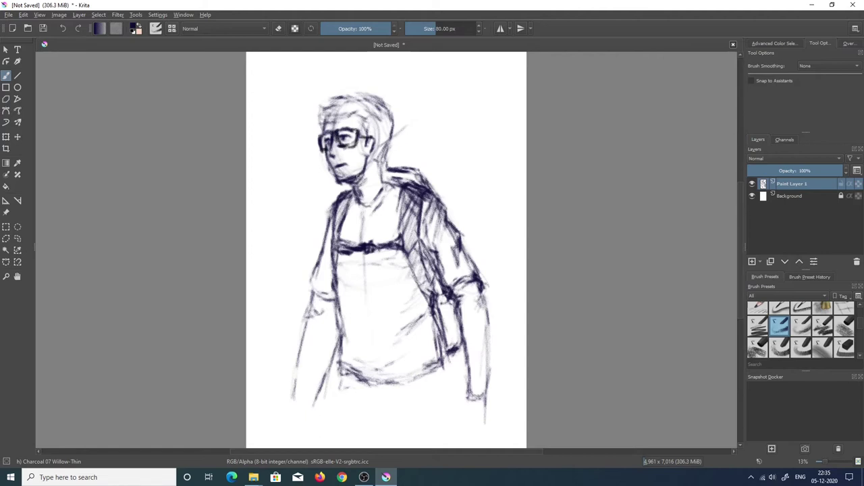
Darken the hair, the neck beside the jaw, and the collar curve under the chin.
{"action": "mouse_move", "coordinate": [321, 104]}
{"action": "left_mouse_down"}
{"action": "mouse_move", "coordinate": [329, 121]}
{"action": "mouse_move", "coordinate": [370, 128]}
{"action": "mouse_move", "coordinate": [383, 168]}
{"action": "left_mouse_up"}
{"action": "mouse_move", "coordinate": [378, 157]}
{"action": "left_mouse_down"}
{"action": "mouse_move", "coordinate": [393, 183]}
{"action": "mouse_move", "coordinate": [454, 215]}
{"action": "left_mouse_up"}
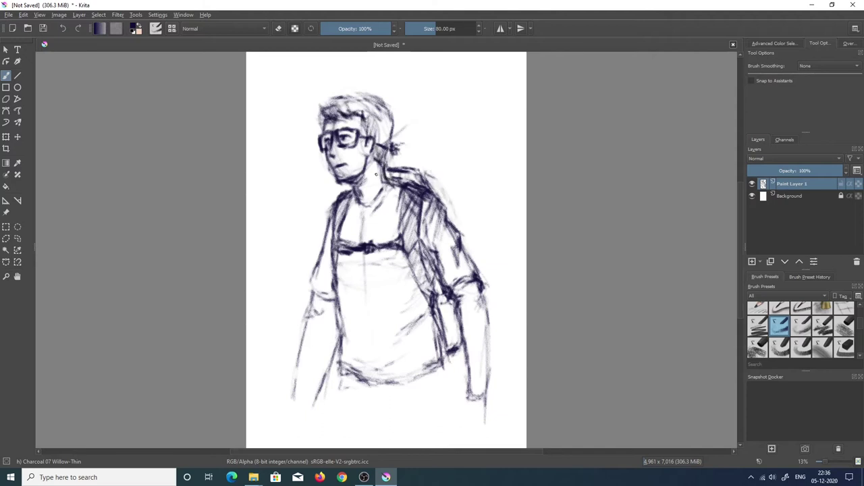
{"action": "mouse_move", "coordinate": [368, 160]}
{"action": "left_mouse_down"}
{"action": "mouse_move", "coordinate": [381, 187]}
{"action": "mouse_move", "coordinate": [393, 181]}
{"action": "left_mouse_up"}
{"action": "left_click_drag", "start_coordinate": [365, 206], "coordinate": [393, 183]}
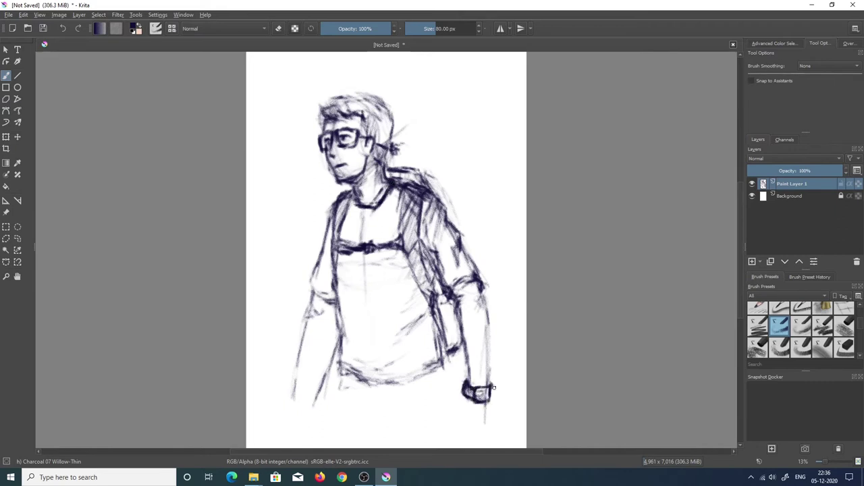
Sketch the hand below the wristwatch and darken the hair toward the ear.
{"action": "left_click_drag", "start_coordinate": [456, 429], "coordinate": [465, 430]}
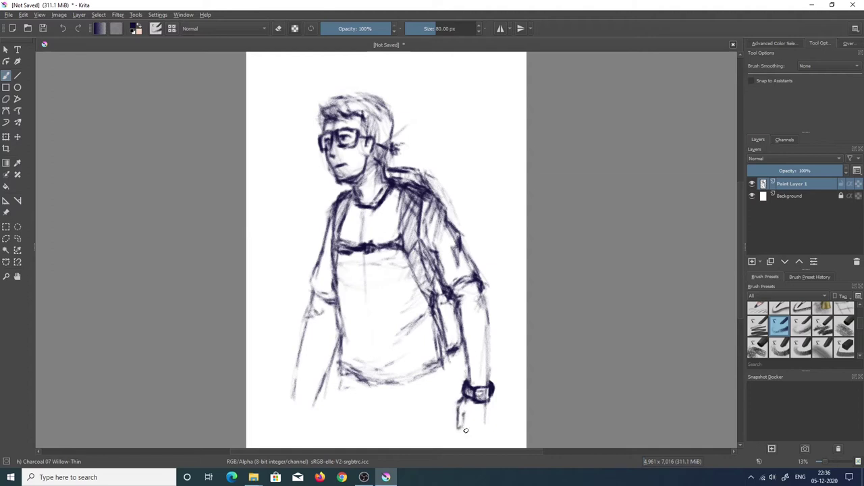
{"action": "left_click_drag", "start_coordinate": [490, 398], "coordinate": [489, 436]}
{"action": "left_click_drag", "start_coordinate": [464, 430], "coordinate": [463, 445]}
{"action": "mouse_move", "coordinate": [384, 118]}
{"action": "left_mouse_down"}
{"action": "mouse_move", "coordinate": [383, 152]}
{"action": "mouse_move", "coordinate": [370, 173]}
{"action": "left_mouse_up"}
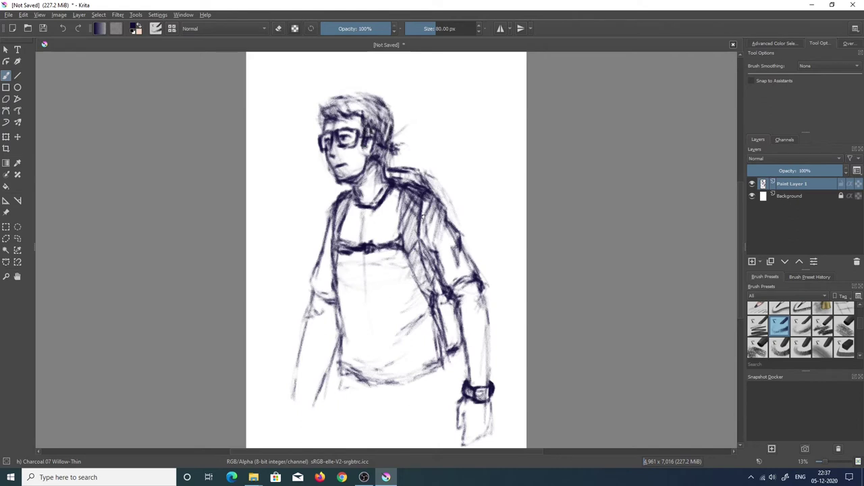
Reinforce both backpack straps and darken the lower backpack and shirt hem.
{"action": "mouse_move", "coordinate": [422, 216]}
{"action": "left_mouse_down"}
{"action": "mouse_move", "coordinate": [413, 245]}
{"action": "mouse_move", "coordinate": [420, 280]}
{"action": "left_mouse_up"}
{"action": "left_click_drag", "start_coordinate": [423, 200], "coordinate": [433, 287]}
{"action": "left_click_drag", "start_coordinate": [426, 196], "coordinate": [420, 267]}
{"action": "left_click_drag", "start_coordinate": [351, 195], "coordinate": [337, 273]}
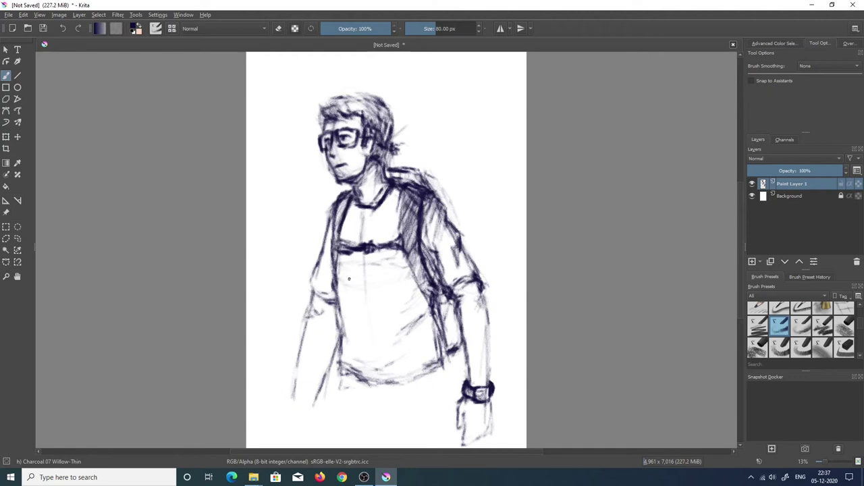
{"action": "left_click_drag", "start_coordinate": [442, 332], "coordinate": [398, 416]}
{"action": "left_click_drag", "start_coordinate": [421, 380], "coordinate": [400, 413]}
{"action": "mouse_move", "coordinate": [343, 347]}
{"action": "left_mouse_down"}
{"action": "mouse_move", "coordinate": [331, 376]}
{"action": "mouse_move", "coordinate": [344, 431]}
{"action": "left_mouse_up"}
Sketch the trousers, draw the left fist, and shade the left arm and hand.
{"action": "mouse_move", "coordinate": [364, 392]}
{"action": "left_mouse_down"}
{"action": "mouse_move", "coordinate": [369, 435]}
{"action": "mouse_move", "coordinate": [384, 442]}
{"action": "left_mouse_up"}
{"action": "mouse_move", "coordinate": [438, 375]}
{"action": "left_mouse_down"}
{"action": "mouse_move", "coordinate": [434, 406]}
{"action": "mouse_move", "coordinate": [425, 405]}
{"action": "mouse_move", "coordinate": [458, 438]}
{"action": "left_mouse_up"}
{"action": "left_click_drag", "start_coordinate": [342, 379], "coordinate": [331, 441]}
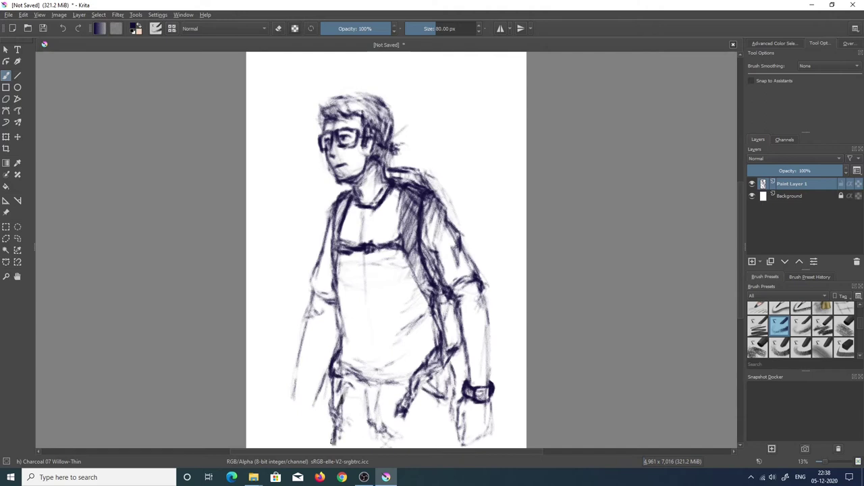
{"action": "mouse_move", "coordinate": [317, 384]}
{"action": "left_mouse_down"}
{"action": "mouse_move", "coordinate": [292, 409]}
{"action": "mouse_move", "coordinate": [295, 403]}
{"action": "mouse_move", "coordinate": [287, 448]}
{"action": "left_mouse_up"}
{"action": "left_click_drag", "start_coordinate": [330, 331], "coordinate": [301, 445]}
{"action": "left_click_drag", "start_coordinate": [287, 408], "coordinate": [285, 445]}
{"action": "mouse_move", "coordinate": [295, 416]}
{"action": "left_mouse_down"}
{"action": "mouse_move", "coordinate": [300, 424]}
{"action": "mouse_move", "coordinate": [312, 408]}
{"action": "left_mouse_up"}
Toggle eraser mode and rework the left arm, the neck by the collar, and the strap edge.
{"action": "mouse_move", "coordinate": [317, 304]}
{"action": "left_mouse_down"}
{"action": "mouse_move", "coordinate": [295, 372]}
{"action": "mouse_move", "coordinate": [323, 366]}
{"action": "left_mouse_up"}
{"action": "key", "text": "e"}
{"action": "key", "text": "e"}
{"action": "left_click_drag", "start_coordinate": [373, 168], "coordinate": [372, 193]}
{"action": "left_click_drag", "start_coordinate": [382, 168], "coordinate": [376, 196]}
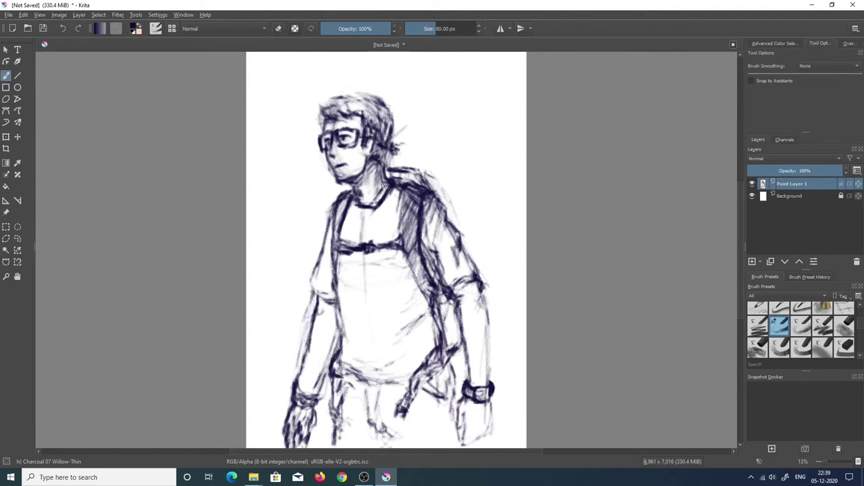
{"action": "left_click_drag", "start_coordinate": [409, 256], "coordinate": [435, 312]}
{"action": "left_click_drag", "start_coordinate": [424, 288], "coordinate": [450, 317]}
{"action": "left_click_drag", "start_coordinate": [445, 312], "coordinate": [457, 342]}
Darken the lower backpack, draw the belt line and hip, and add a U-shaped chest pocket.
{"action": "left_click_drag", "start_coordinate": [424, 372], "coordinate": [449, 360]}
{"action": "left_click_drag", "start_coordinate": [425, 370], "coordinate": [448, 352]}
{"action": "left_click_drag", "start_coordinate": [331, 378], "coordinate": [339, 438]}
{"action": "mouse_move", "coordinate": [351, 341]}
{"action": "left_mouse_down"}
{"action": "mouse_move", "coordinate": [346, 380]}
{"action": "mouse_move", "coordinate": [409, 375]}
{"action": "left_mouse_up"}
{"action": "mouse_move", "coordinate": [347, 262]}
{"action": "left_mouse_down"}
{"action": "mouse_move", "coordinate": [382, 251]}
{"action": "mouse_move", "coordinate": [382, 239]}
{"action": "mouse_move", "coordinate": [347, 282]}
{"action": "left_mouse_up"}
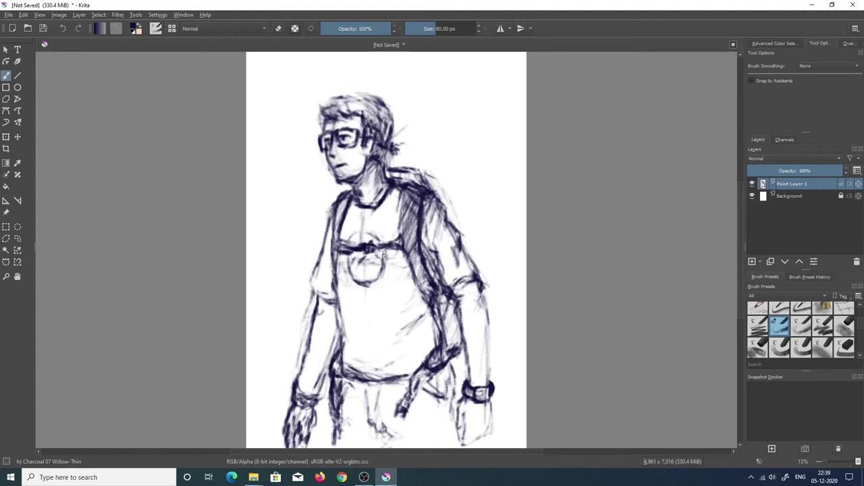
Rework the left arm and side and darken the right sleeve cuff.
{"action": "left_click_drag", "start_coordinate": [312, 282], "coordinate": [339, 305]}
{"action": "left_click_drag", "start_coordinate": [444, 293], "coordinate": [457, 271]}
{"action": "left_click_drag", "start_coordinate": [452, 286], "coordinate": [471, 272]}
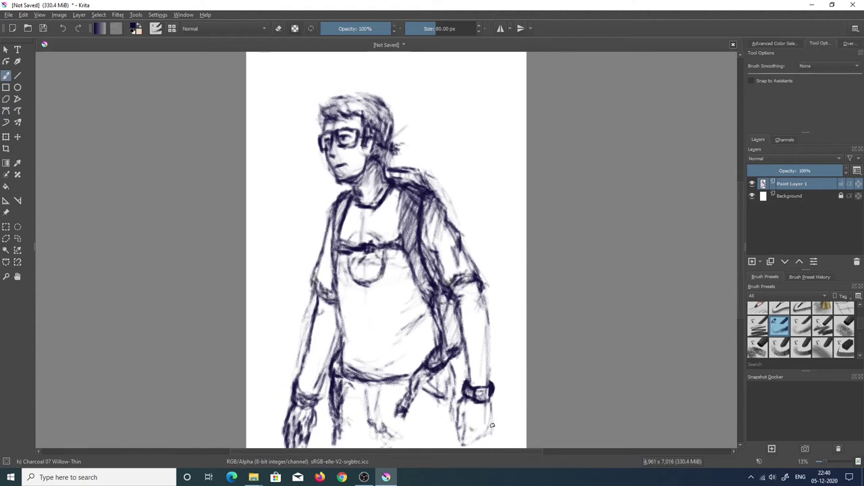
{"action": "mouse_move", "coordinate": [300, 392]}
{"action": "left_mouse_down"}
{"action": "mouse_move", "coordinate": [317, 297]}
{"action": "mouse_move", "coordinate": [306, 374]}
{"action": "left_mouse_up"}
Try a grainy chalk brush, then turn erasing off and return to Willow-Thin charcoal.
{"action": "left_click", "coordinate": [155, 28]}
{"action": "left_click", "coordinate": [323, 169]}
{"action": "key", "text": "e"}
{"action": "key", "text": "slash"}
{"action": "key", "text": "F6"}
{"action": "left_click", "coordinate": [313, 368]}
Hatch darker lines along the left arm and wrist, undoing the faint stray strokes.
{"action": "left_click_drag", "start_coordinate": [314, 329], "coordinate": [291, 409]}
{"action": "left_click_drag", "start_coordinate": [318, 380], "coordinate": [289, 416]}
{"action": "left_click_drag", "start_coordinate": [324, 302], "coordinate": [305, 386]}
{"action": "left_click_drag", "start_coordinate": [346, 319], "coordinate": [331, 345]}
{"action": "key", "text": "slash"}
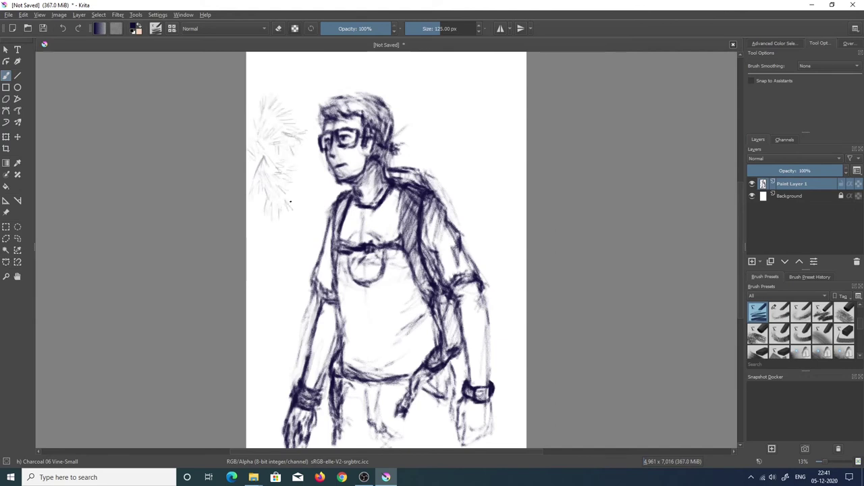
{"action": "key", "text": "ctrl+z"}
{"action": "key", "text": "ctrl+z"}
{"action": "key", "text": "ctrl+z"}
{"action": "key", "text": "ctrl+z"}
Softly shade the arms, face, neck and backpack strap with the Comp-Shader charcoal brush.
{"action": "left_click", "coordinate": [156, 28]}
{"action": "left_click", "coordinate": [297, 191]}
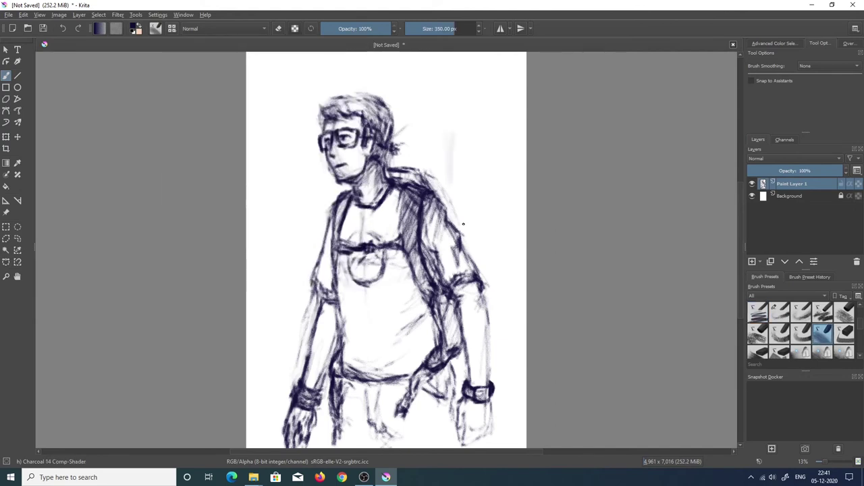
{"action": "mouse_move", "coordinate": [442, 266]}
{"action": "left_mouse_down"}
{"action": "mouse_move", "coordinate": [449, 301]}
{"action": "mouse_move", "coordinate": [486, 334]}
{"action": "mouse_move", "coordinate": [485, 404]}
{"action": "mouse_move", "coordinate": [467, 430]}
{"action": "mouse_move", "coordinate": [483, 422]}
{"action": "left_mouse_up"}
{"action": "mouse_move", "coordinate": [322, 303]}
{"action": "left_mouse_down"}
{"action": "mouse_move", "coordinate": [343, 331]}
{"action": "mouse_move", "coordinate": [323, 351]}
{"action": "mouse_move", "coordinate": [368, 432]}
{"action": "mouse_move", "coordinate": [449, 391]}
{"action": "mouse_move", "coordinate": [413, 270]}
{"action": "mouse_move", "coordinate": [433, 378]}
{"action": "mouse_move", "coordinate": [454, 325]}
{"action": "mouse_move", "coordinate": [447, 304]}
{"action": "mouse_move", "coordinate": [438, 428]}
{"action": "left_mouse_up"}
{"action": "mouse_move", "coordinate": [358, 114]}
{"action": "left_mouse_down"}
{"action": "mouse_move", "coordinate": [357, 166]}
{"action": "mouse_move", "coordinate": [385, 195]}
{"action": "mouse_move", "coordinate": [341, 223]}
{"action": "left_mouse_up"}
{"action": "left_click_drag", "start_coordinate": [406, 192], "coordinate": [410, 250]}
{"action": "left_click_drag", "start_coordinate": [409, 220], "coordinate": [425, 294]}
Hatch light vertical lines behind the backpack with Charcoal 13 Comp-Soft.
{"action": "left_click", "coordinate": [155, 28]}
{"action": "left_click", "coordinate": [276, 199]}
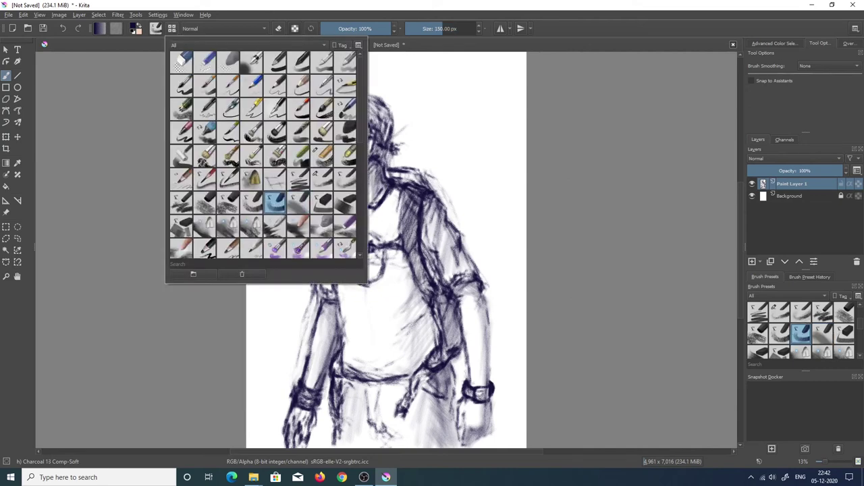
{"action": "left_click_drag", "start_coordinate": [439, 159], "coordinate": [454, 233]}
{"action": "left_click_drag", "start_coordinate": [459, 159], "coordinate": [490, 266]}
{"action": "left_click_drag", "start_coordinate": [503, 181], "coordinate": [476, 277]}
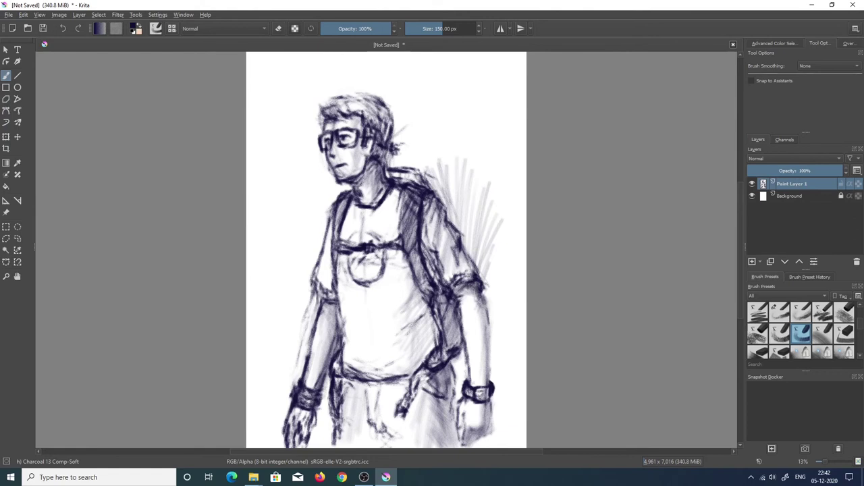
Shade the shirt side, belt line, backpack bottom, right hip and leg, and the neck.
{"action": "left_click_drag", "start_coordinate": [410, 293], "coordinate": [429, 364]}
{"action": "mouse_move", "coordinate": [339, 376]}
{"action": "left_mouse_down"}
{"action": "mouse_move", "coordinate": [382, 389]}
{"action": "mouse_move", "coordinate": [417, 382]}
{"action": "mouse_move", "coordinate": [436, 351]}
{"action": "mouse_move", "coordinate": [457, 369]}
{"action": "left_mouse_up"}
{"action": "left_click_drag", "start_coordinate": [343, 348], "coordinate": [335, 385]}
{"action": "mouse_move", "coordinate": [426, 359]}
{"action": "left_mouse_down"}
{"action": "mouse_move", "coordinate": [453, 385]}
{"action": "mouse_move", "coordinate": [442, 435]}
{"action": "left_mouse_up"}
{"action": "left_click_drag", "start_coordinate": [453, 361], "coordinate": [424, 396]}
{"action": "left_click_drag", "start_coordinate": [441, 413], "coordinate": [436, 445]}
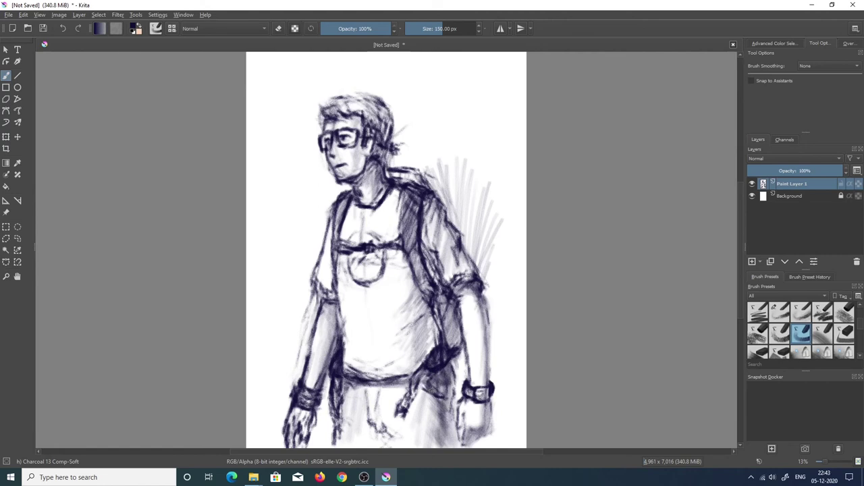
{"action": "left_click_drag", "start_coordinate": [455, 363], "coordinate": [456, 426]}
{"action": "left_click_drag", "start_coordinate": [449, 387], "coordinate": [431, 409]}
{"action": "left_click_drag", "start_coordinate": [380, 165], "coordinate": [367, 194]}
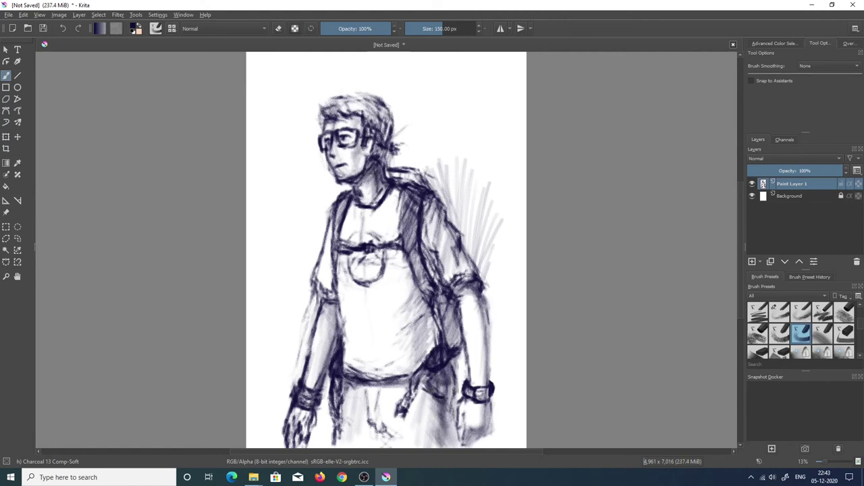
Lay broad soft grey shading over the background with a 1000 px brush.
{"action": "key", "text": "]"}
{"action": "key", "text": "]"}
{"action": "key", "text": "]"}
{"action": "mouse_move", "coordinate": [278, 216]}
{"action": "left_mouse_down"}
{"action": "mouse_move", "coordinate": [273, 351]}
{"action": "mouse_move", "coordinate": [338, 122]}
{"action": "left_mouse_up"}
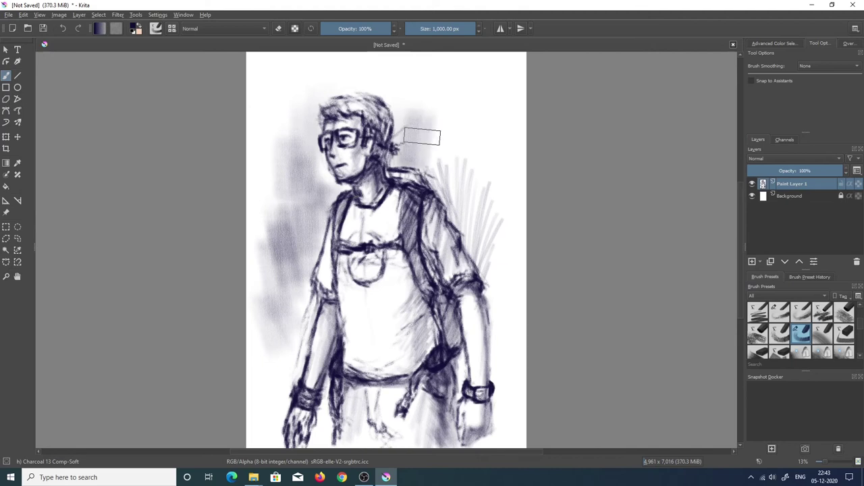
{"action": "left_click_drag", "start_coordinate": [391, 115], "coordinate": [432, 175]}
{"action": "left_click_drag", "start_coordinate": [472, 122], "coordinate": [505, 397]}
Blend the left arm and background shading smooth with Charcoal 19 Blend-Rag1.
{"action": "left_click", "coordinate": [155, 28]}
{"action": "left_click", "coordinate": [216, 129]}
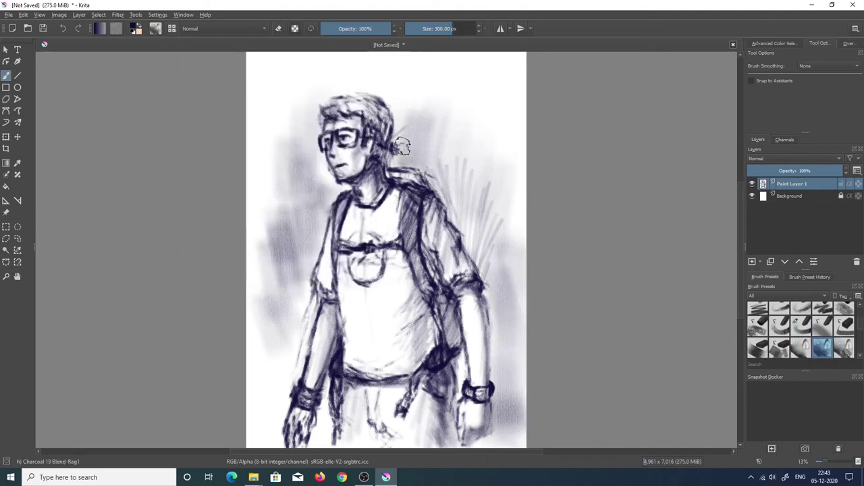
{"action": "left_click_drag", "start_coordinate": [297, 395], "coordinate": [301, 354]}
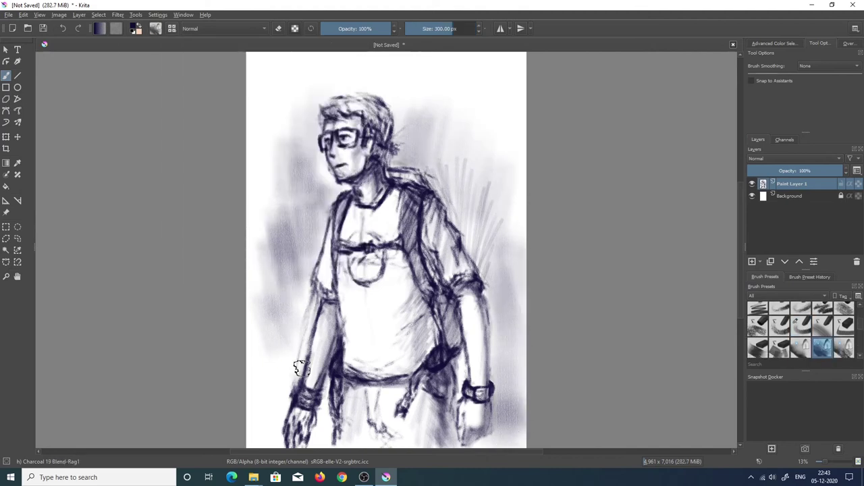
{"action": "left_click_drag", "start_coordinate": [300, 201], "coordinate": [324, 122]}
{"action": "left_click_drag", "start_coordinate": [432, 152], "coordinate": [471, 244]}
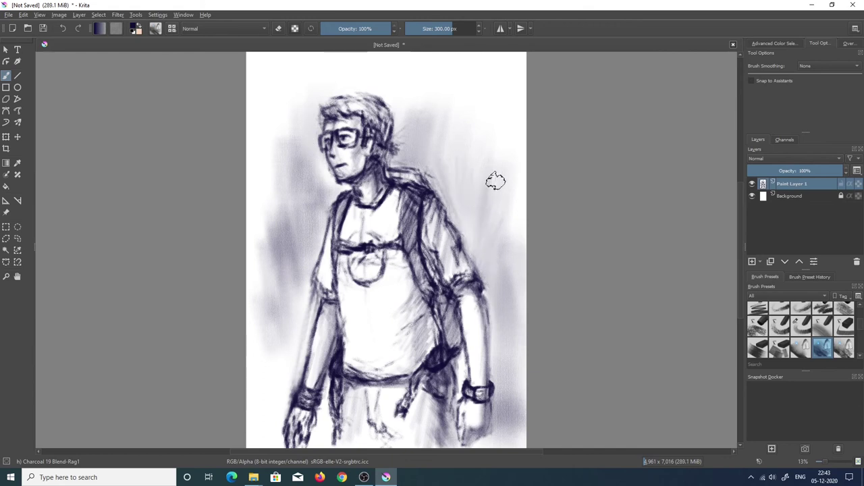
{"action": "left_click", "coordinate": [155, 29]}
{"action": "left_click", "coordinate": [290, 242]}
Switch to the Charcoal 17 Comp-FlatEdge brush at 300 px, undoing the test strokes.
{"action": "left_click", "coordinate": [155, 28]}
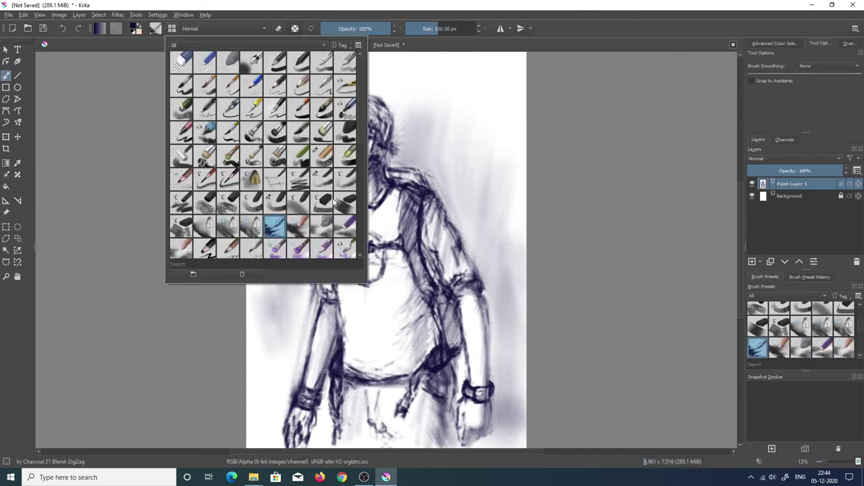
{"action": "left_click_drag", "start_coordinate": [432, 132], "coordinate": [484, 171]}
{"action": "key", "text": "ctrl+z"}
{"action": "left_click", "coordinate": [156, 28]}
{"action": "left_click", "coordinate": [204, 239]}
{"action": "left_click_drag", "start_coordinate": [445, 131], "coordinate": [506, 256]}
{"action": "key", "text": "ctrl+z"}
Hatch flat-edged strokes right of the backpack after undoing a bushy top-right patch.
{"action": "mouse_move", "coordinate": [464, 83]}
{"action": "left_mouse_down"}
{"action": "mouse_move", "coordinate": [491, 98]}
{"action": "mouse_move", "coordinate": [503, 139]}
{"action": "mouse_move", "coordinate": [466, 75]}
{"action": "mouse_move", "coordinate": [520, 101]}
{"action": "left_mouse_up"}
{"action": "left_click_drag", "start_coordinate": [463, 102], "coordinate": [416, 105]}
{"action": "key", "text": "ctrl+z"}
{"action": "key", "text": "ctrl+z"}
{"action": "key", "text": "ctrl+z"}
{"action": "mouse_move", "coordinate": [526, 247]}
{"action": "left_mouse_down"}
{"action": "mouse_move", "coordinate": [454, 265]}
{"action": "mouse_move", "coordinate": [473, 317]}
{"action": "left_mouse_up"}
{"action": "left_click_drag", "start_coordinate": [519, 263], "coordinate": [500, 307]}
{"action": "mouse_move", "coordinate": [520, 219]}
{"action": "left_mouse_down"}
{"action": "mouse_move", "coordinate": [483, 218]}
{"action": "mouse_move", "coordinate": [519, 195]}
{"action": "left_mouse_up"}
Fan hatch strokes from the upper right across and down the left edge.
{"action": "mouse_move", "coordinate": [466, 196]}
{"action": "left_mouse_down"}
{"action": "mouse_move", "coordinate": [513, 162]}
{"action": "mouse_move", "coordinate": [250, 118]}
{"action": "left_mouse_up"}
{"action": "mouse_move", "coordinate": [298, 142]}
{"action": "left_mouse_down"}
{"action": "mouse_move", "coordinate": [272, 120]}
{"action": "mouse_move", "coordinate": [251, 202]}
{"action": "left_mouse_up"}
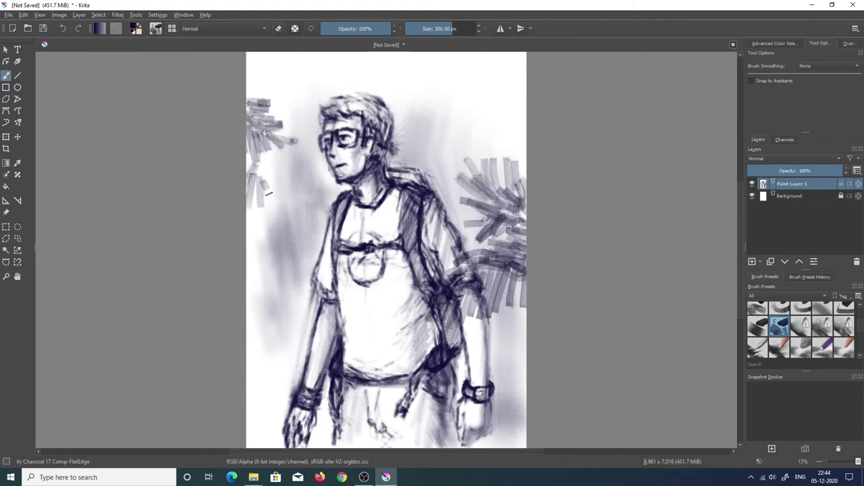
{"action": "left_click_drag", "start_coordinate": [251, 162], "coordinate": [297, 236]}
{"action": "mouse_move", "coordinate": [253, 202]}
{"action": "left_mouse_down"}
{"action": "mouse_move", "coordinate": [325, 260]}
{"action": "mouse_move", "coordinate": [317, 270]}
{"action": "left_mouse_up"}
{"action": "scroll", "coordinate": [317, 270], "scroll_direction": "up", "scroll_amount": 3}
Fill fan-shaped hatching into the upper right, then undo the unwanted top strokes.
{"action": "mouse_move", "coordinate": [469, 125]}
{"action": "left_mouse_down"}
{"action": "mouse_move", "coordinate": [416, 192]}
{"action": "mouse_move", "coordinate": [428, 209]}
{"action": "left_mouse_up"}
{"action": "left_click_drag", "start_coordinate": [445, 147], "coordinate": [392, 239]}
{"action": "left_click_drag", "start_coordinate": [472, 125], "coordinate": [432, 236]}
{"action": "mouse_move", "coordinate": [513, 126]}
{"action": "left_mouse_down"}
{"action": "mouse_move", "coordinate": [485, 186]}
{"action": "mouse_move", "coordinate": [476, 239]}
{"action": "mouse_move", "coordinate": [453, 247]}
{"action": "left_mouse_up"}
{"action": "left_click_drag", "start_coordinate": [519, 145], "coordinate": [476, 297]}
{"action": "mouse_move", "coordinate": [429, 126]}
{"action": "left_mouse_down"}
{"action": "mouse_move", "coordinate": [388, 157]}
{"action": "mouse_move", "coordinate": [395, 177]}
{"action": "left_mouse_up"}
{"action": "left_click_drag", "start_coordinate": [418, 125], "coordinate": [375, 171]}
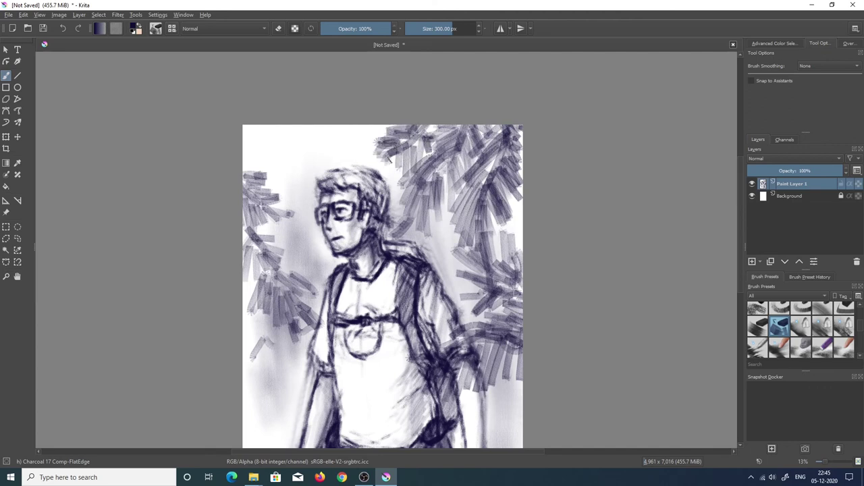
{"action": "key", "text": "minus"}
{"action": "key", "text": "minus"}
{"action": "key", "text": "plus"}
{"action": "key", "text": "ctrl+z"}
{"action": "key", "text": "ctrl+z"}
{"action": "key", "text": "ctrl+z"}
{"action": "key", "text": "ctrl+z"}
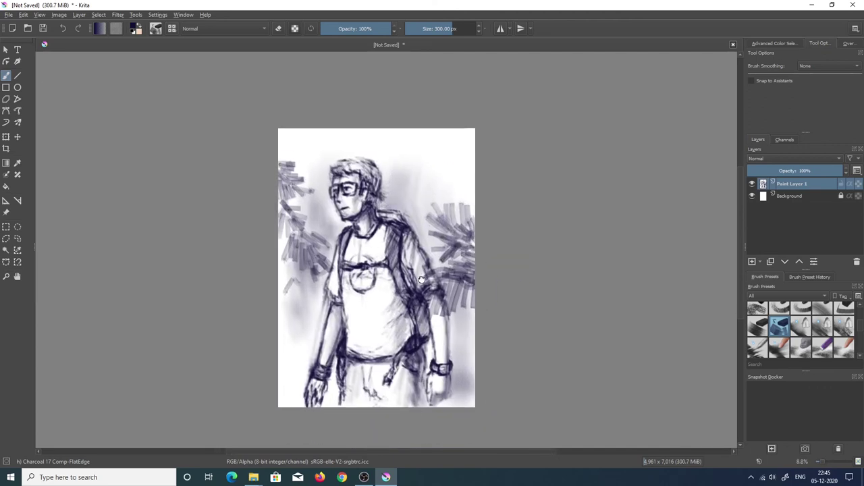
Soften the shading right of the shoulder with the Charcoal 04 Chamois brush.
{"action": "key", "text": "plus"}
{"action": "left_click", "coordinate": [171, 28]}
{"action": "left_click", "coordinate": [192, 37]}
{"action": "left_click", "coordinate": [171, 29]}
{"action": "left_click_drag", "start_coordinate": [445, 95], "coordinate": [472, 233]}
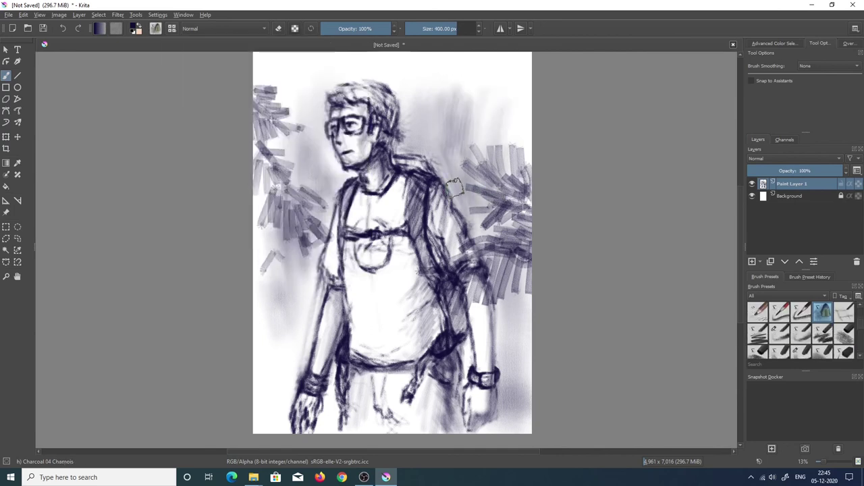
Add a dark pencil stroke by the shirt pocket, ending on Charcoal 02 Pencil-SoftGrain at 100 px.
{"action": "left_click", "coordinate": [172, 28]}
{"action": "left_click", "coordinate": [228, 181]}
{"action": "left_click_drag", "start_coordinate": [359, 243], "coordinate": [358, 259]}
{"action": "left_click", "coordinate": [171, 28]}
{"action": "left_click", "coordinate": [201, 181]}
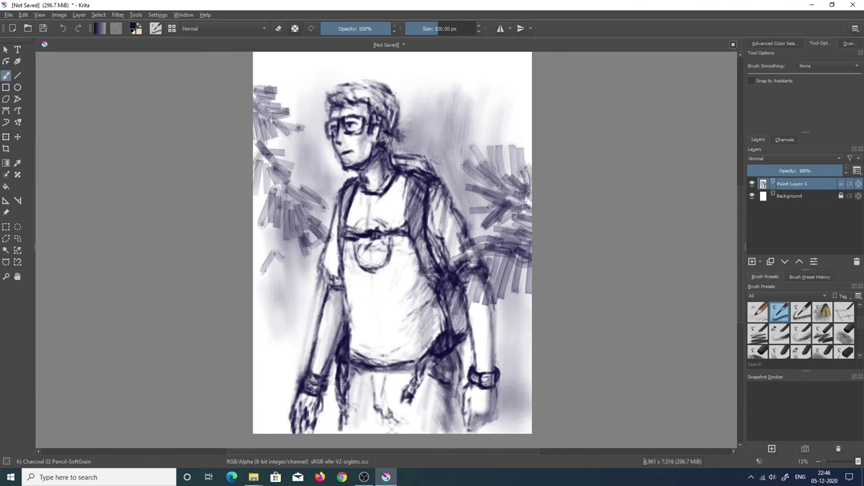